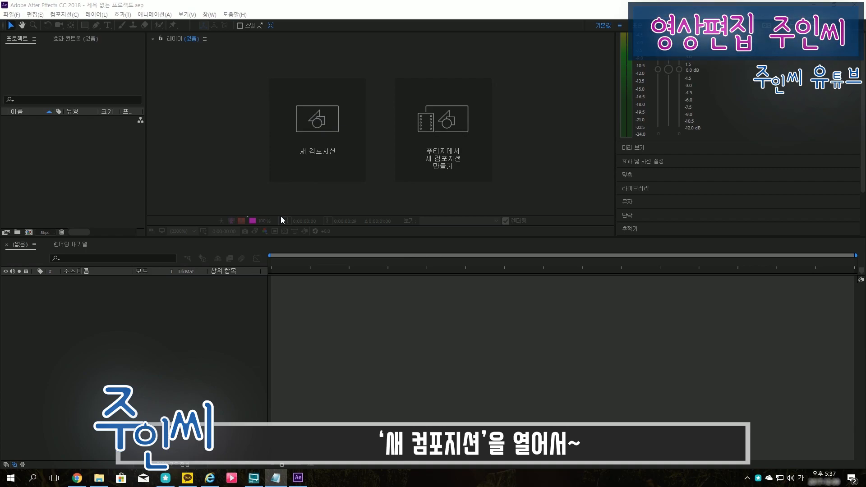
# Create a new composition with the HDTV 1080 29.97 preset, 1920 × 1080 px and a 0;00;30;00 duration.
pyautogui.click(293, 182)
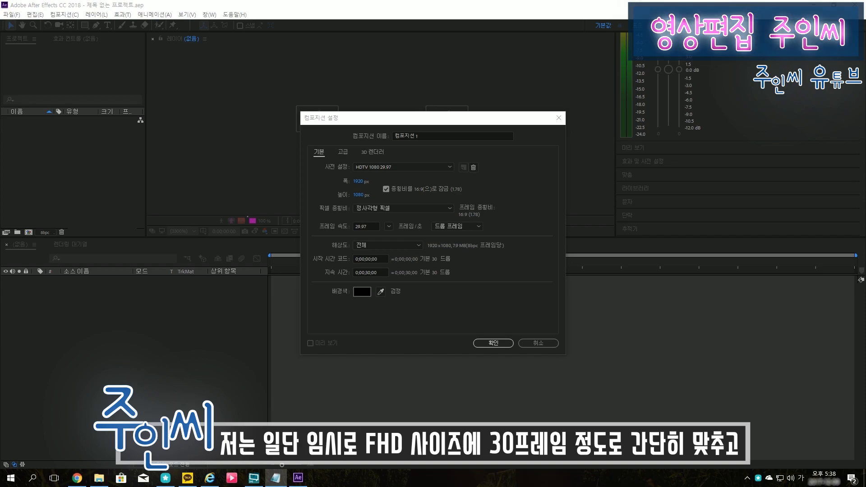
pyautogui.click(499, 344)
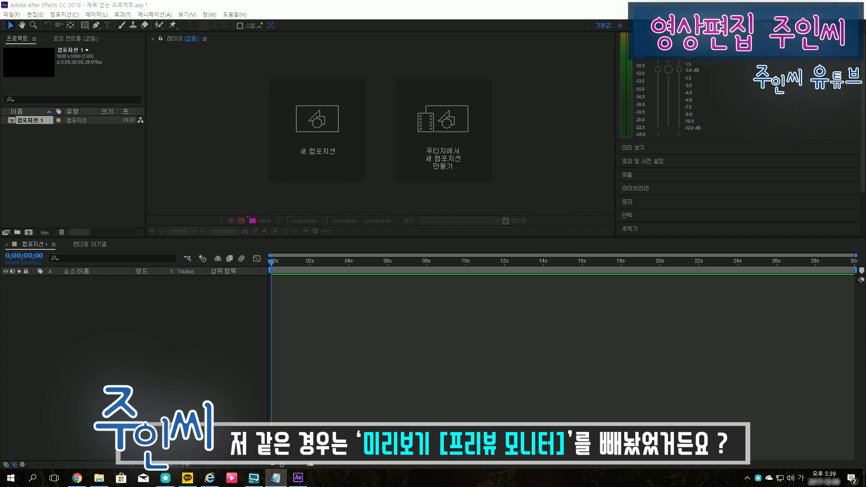
# Narrow the layer viewer area and place the floating composition viewer, reduced in size, beside the side panels above the timeline.
pyautogui.moveTo(615, 135); pyautogui.dragTo(435, 136)
pyautogui.moveTo(865, 22); pyautogui.dragTo(586, 23)
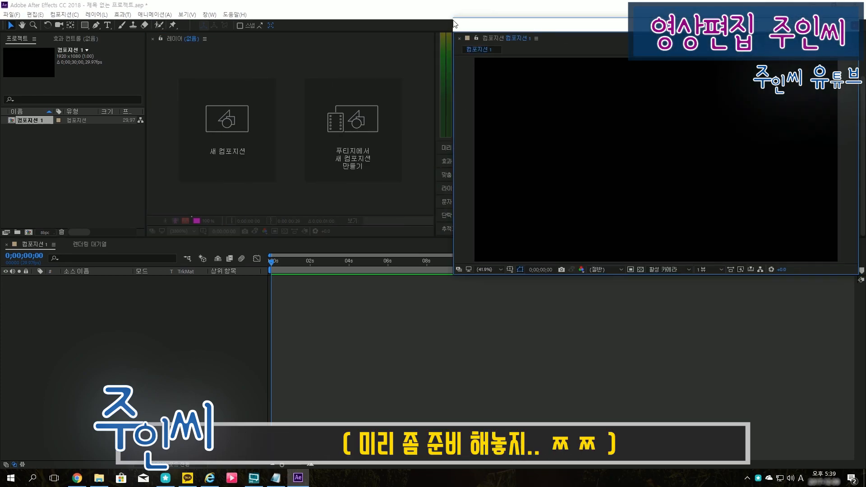
pyautogui.moveTo(454, 276); pyautogui.dragTo(548, 236)
pyautogui.click(449, 52)
pyautogui.moveTo(549, 135); pyautogui.dragTo(566, 135)
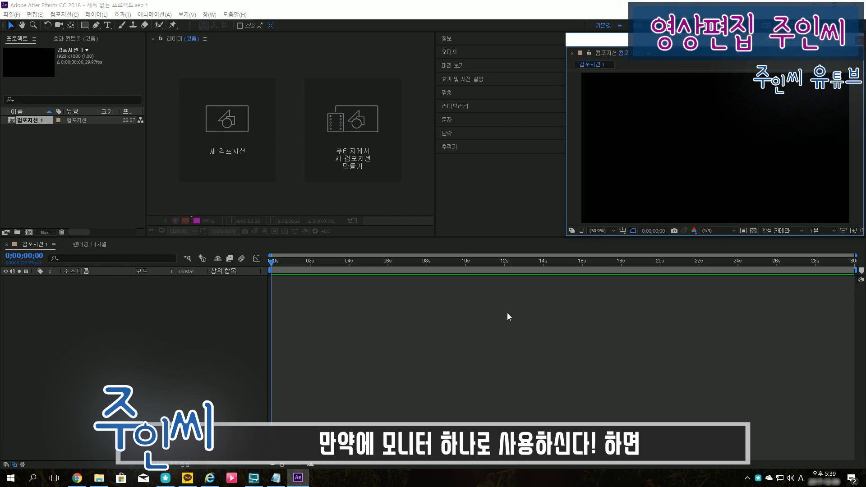
# Shrink the timeline area downward and move the floating composition viewer over the empty layer viewer.
pyautogui.moveTo(499, 237); pyautogui.dragTo(496, 329)
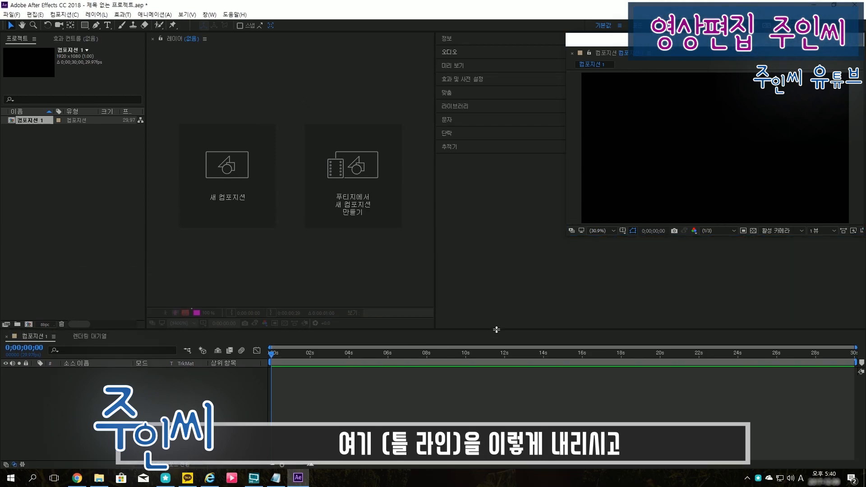
pyautogui.moveTo(671, 38); pyautogui.dragTo(369, 53)
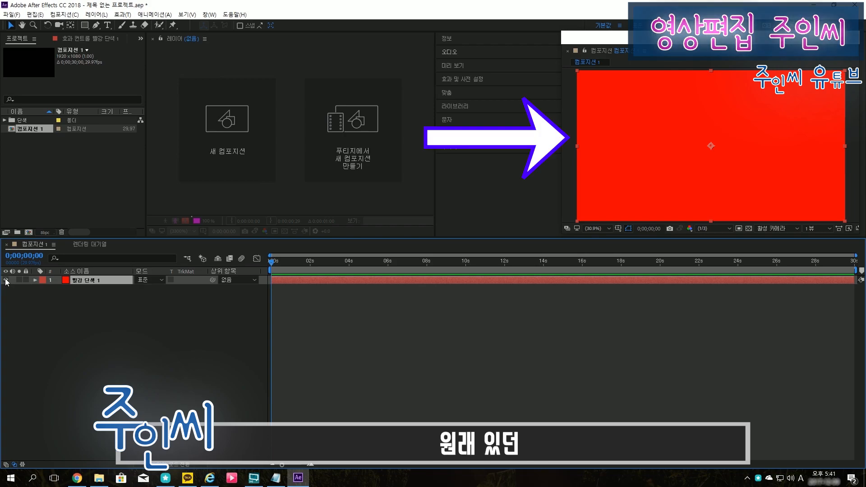
# Toggle the red solid's visibility off and on, and scale it down to a small wide rectangle in the composition's centre.
pyautogui.click(6, 280)
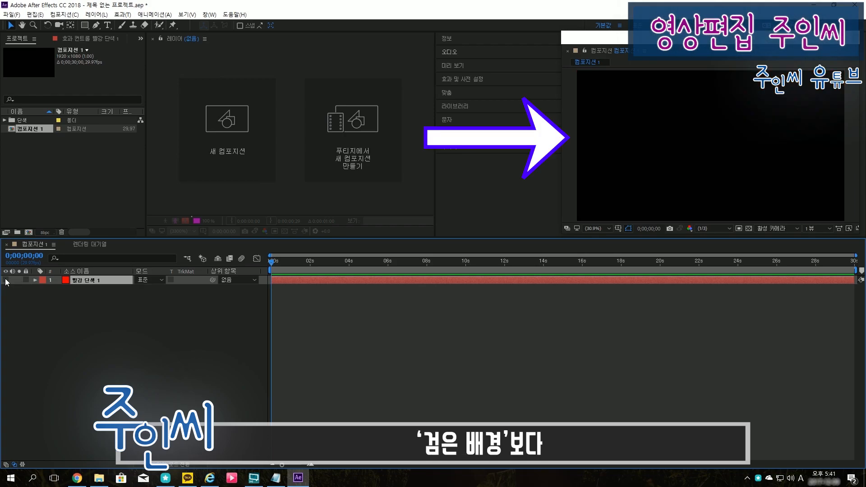
pyautogui.click(6, 280)
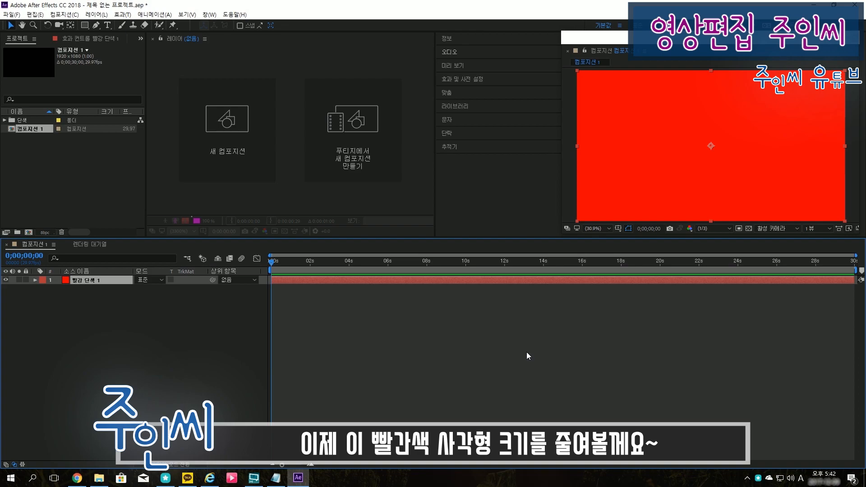
pyautogui.moveTo(576, 221); pyautogui.dragTo(645, 169)
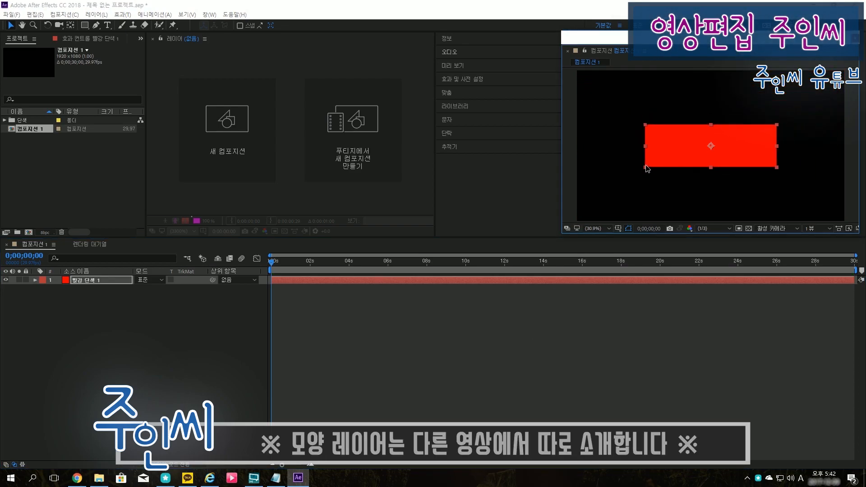
pyautogui.click(606, 365)
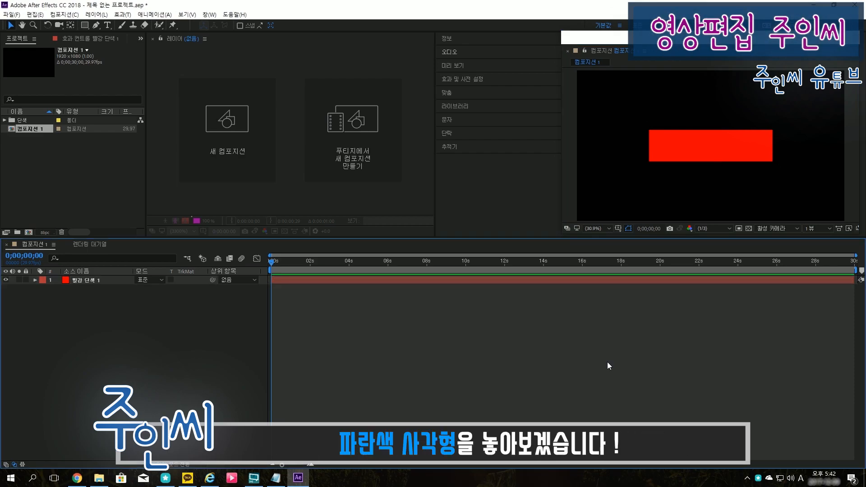
# Add a blue solid layer of 1920 × 1080 px above the red solid.
pyautogui.hotkey('ctrl', 'y')
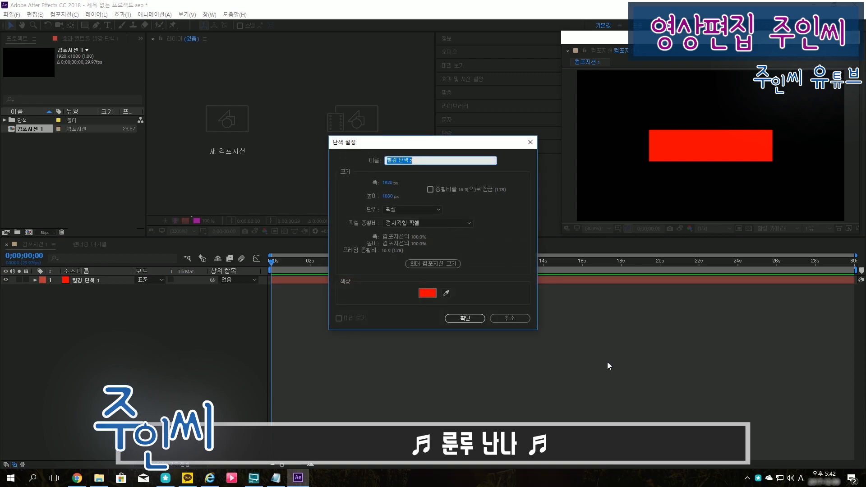
pyautogui.click(427, 293)
pyautogui.click(502, 177)
pyautogui.click(465, 318)
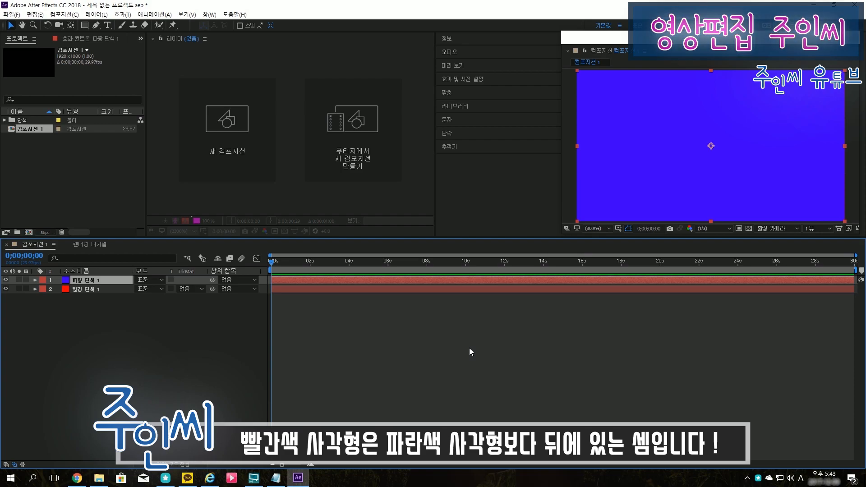
# Move the red solid layer above the blue solid in the layer stack.
pyautogui.click(418, 347)
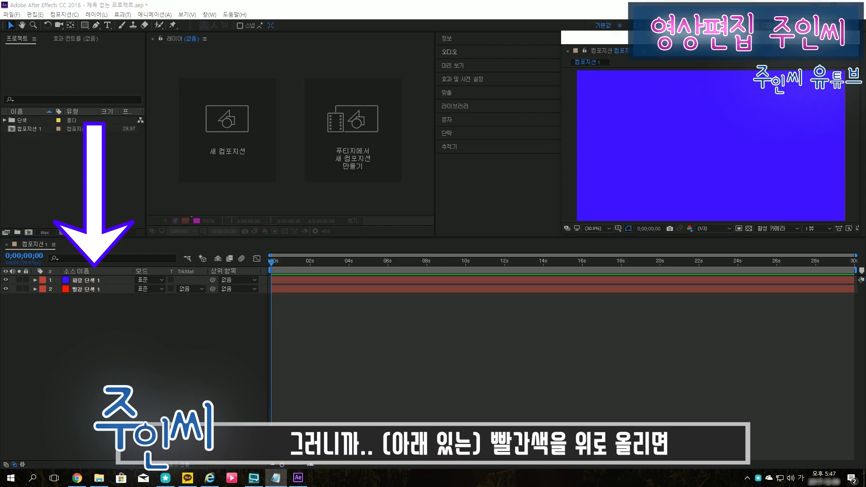
pyautogui.moveTo(110, 289); pyautogui.dragTo(110, 279)
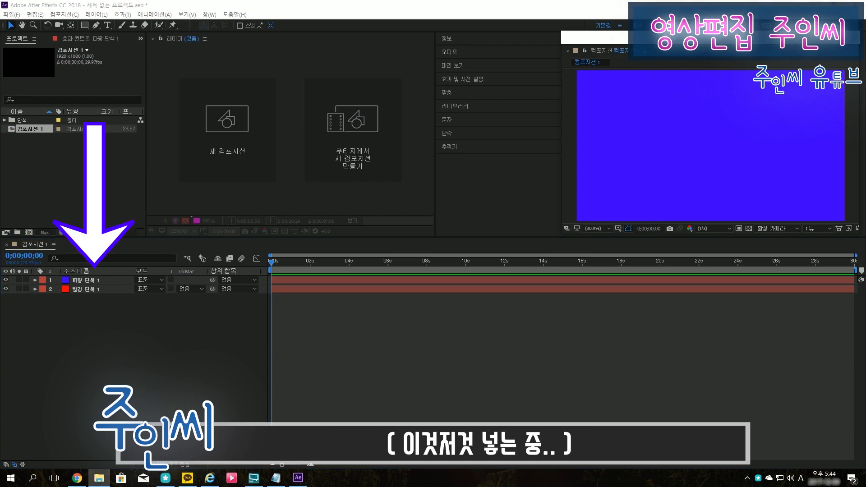
# Add the #11 thumbnail JPG and the #11 MP4 video as top layers, and set the current time to 0;00;02;01.
pyautogui.moveTo(483, 370); pyautogui.dragTo(452, 370)
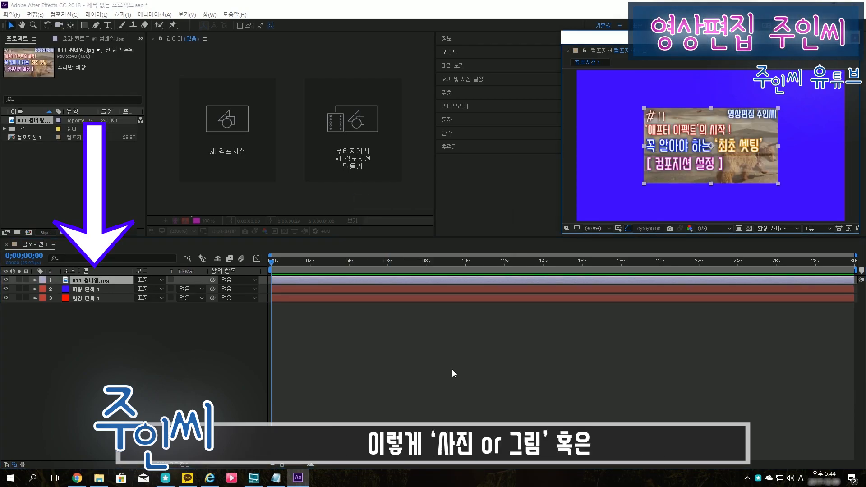
pyautogui.moveTo(610, 407); pyautogui.dragTo(531, 401)
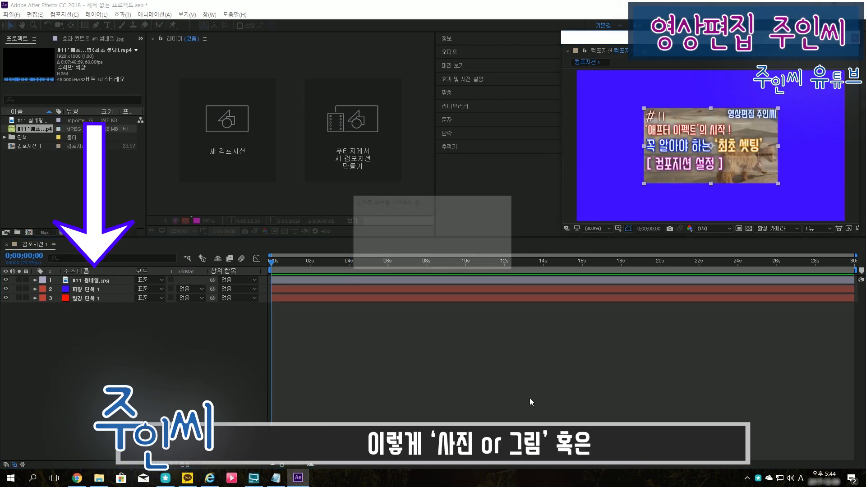
pyautogui.click(311, 261)
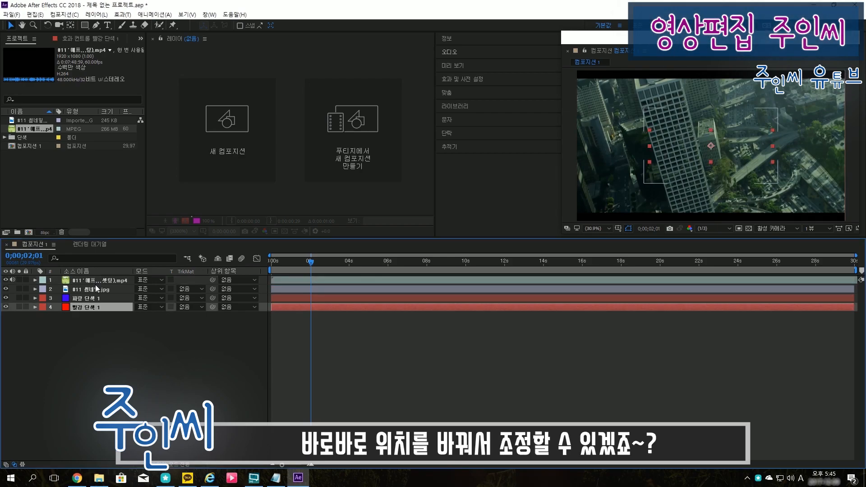
# Delete the thumbnail image layer and the video layer from the composition.
pyautogui.click(96, 286)
pyautogui.press('Delete')
pyautogui.click(98, 280)
pyautogui.press('Delete')
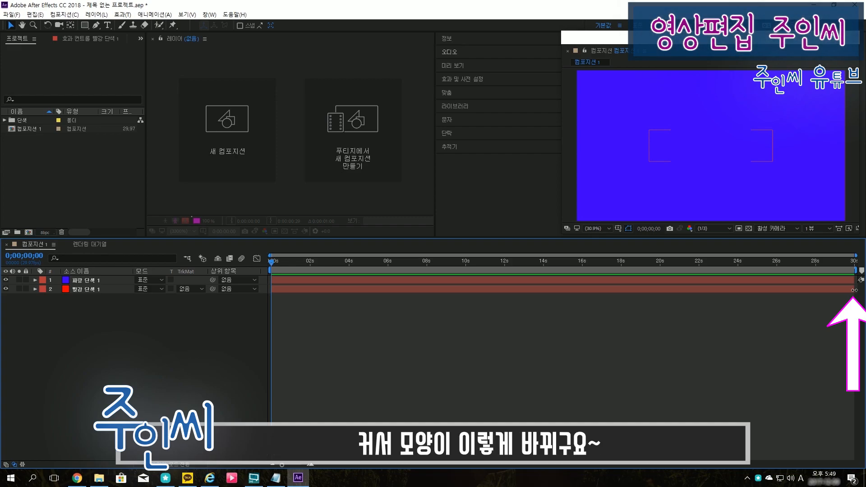
# Trim the red solid layer's bar to run from about 7 s to about 20 s.
pyautogui.moveTo(853, 290); pyautogui.dragTo(652, 289)
pyautogui.moveTo(271, 287); pyautogui.dragTo(402, 287)
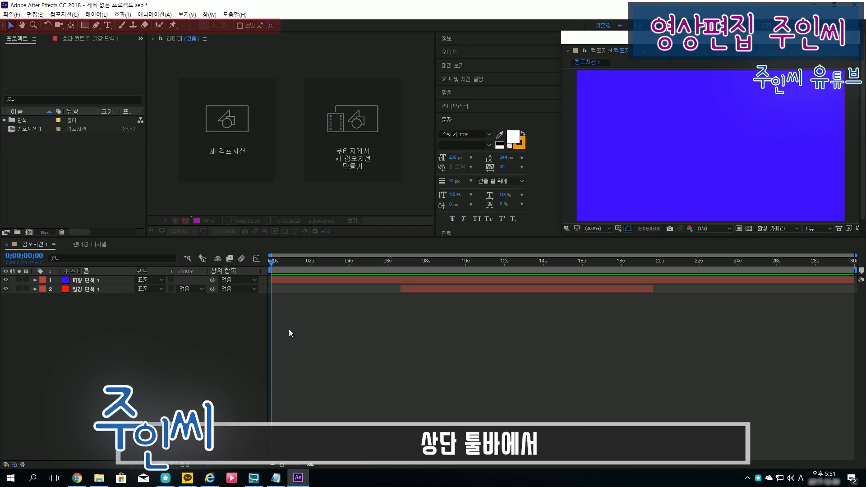
# Place a text layer in the composition with the Type tool and enter "에베베".
pyautogui.click(110, 26)
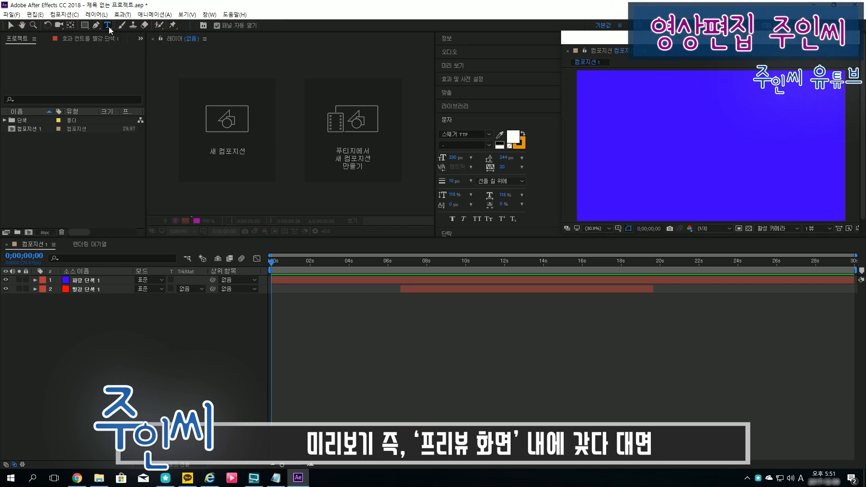
pyautogui.click(644, 138)
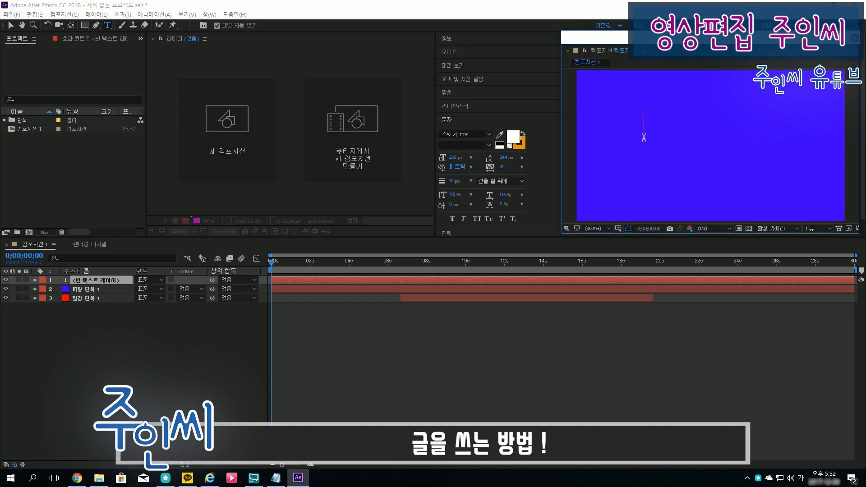
pyautogui.write('에베베')
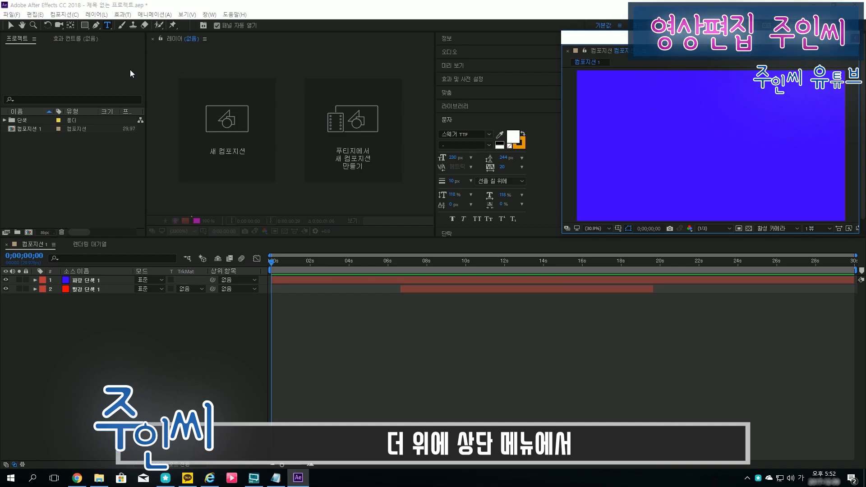
# Create a new text layer with the Layer > New command and enter "에베베베".
pyautogui.click(96, 14)
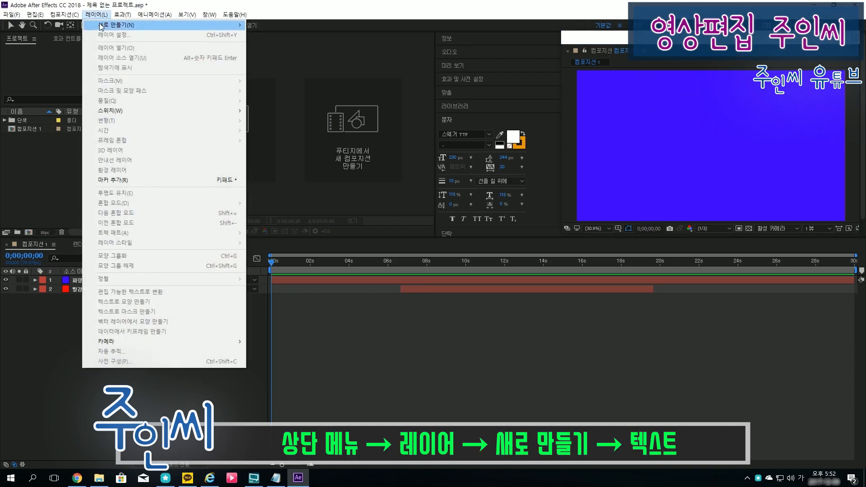
pyautogui.moveTo(100, 26)
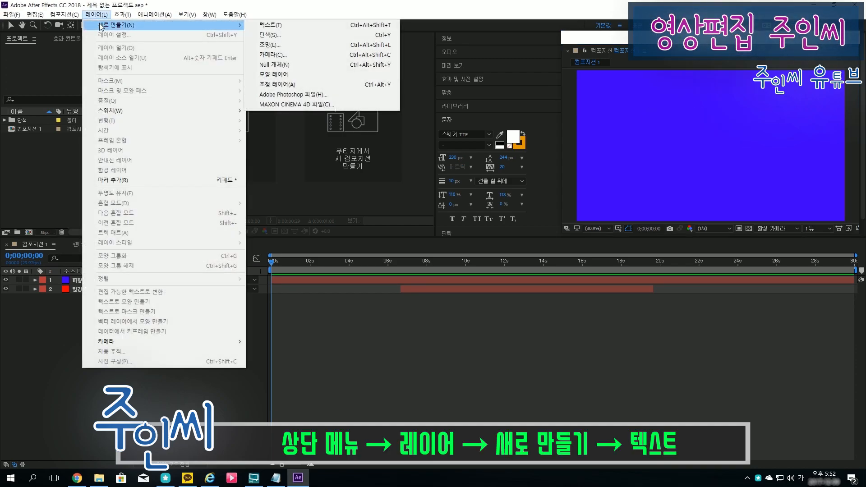
pyautogui.click(328, 27)
pyautogui.write('에베베베')
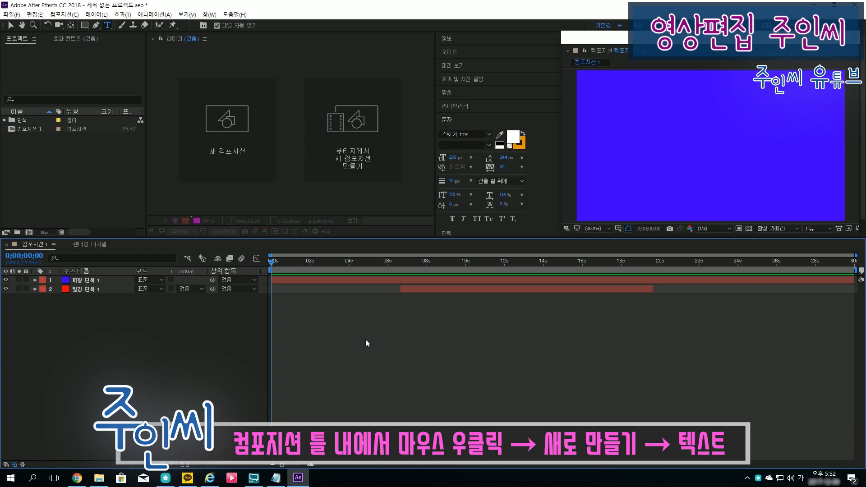
# Create a new text layer reading "에베" and another one reading "에".
pyautogui.rightClick(365, 341)
pyautogui.moveTo(391, 348)
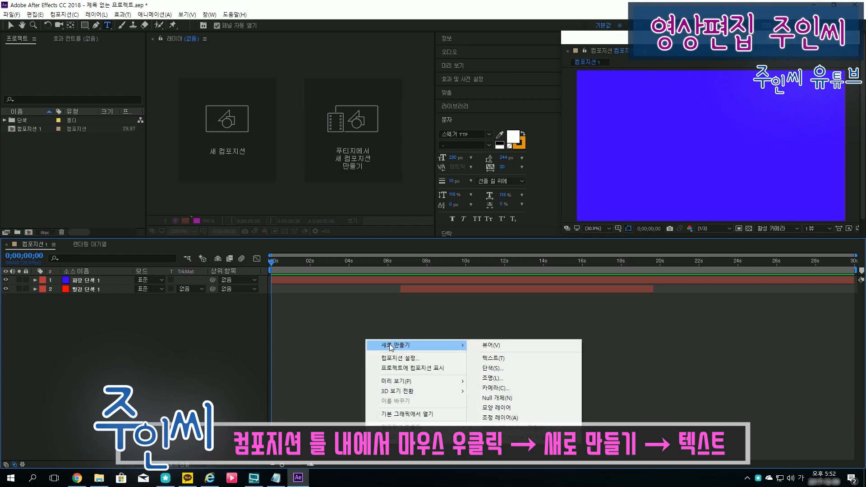
pyautogui.click(509, 359)
pyautogui.write('에베')
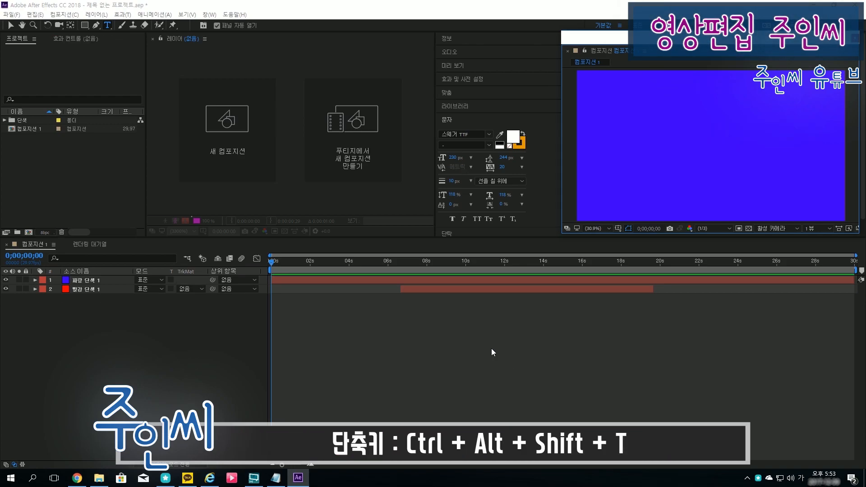
pyautogui.hotkey('ctrl', 'alt', 'shift', 't')
pyautogui.write('에')
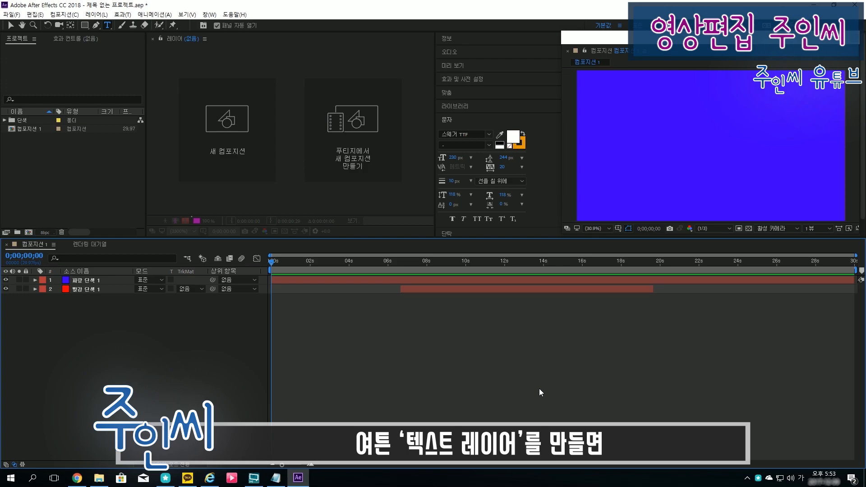
# Start a text layer over the blue solid, try the texts "ㅇㄹ" and "이렇게", and erase each one.
pyautogui.click(630, 135)
pyautogui.write('ㅇㄹ')
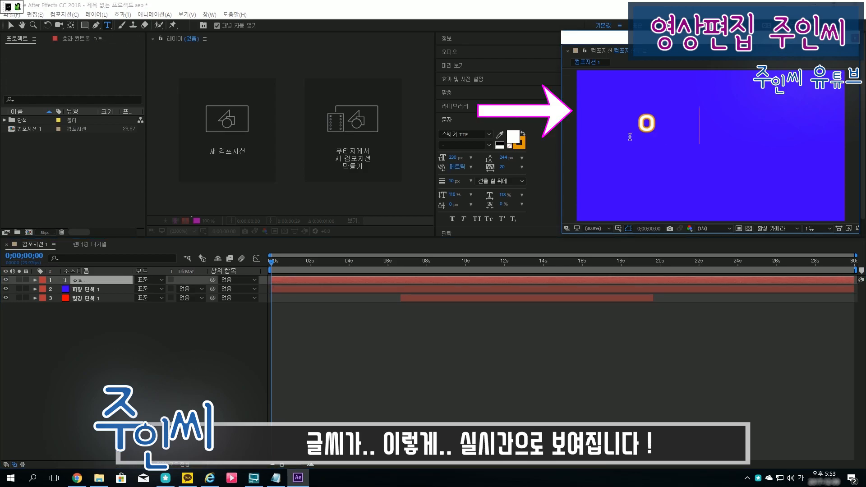
pyautogui.press('BackSpace')
pyautogui.press('BackSpace')
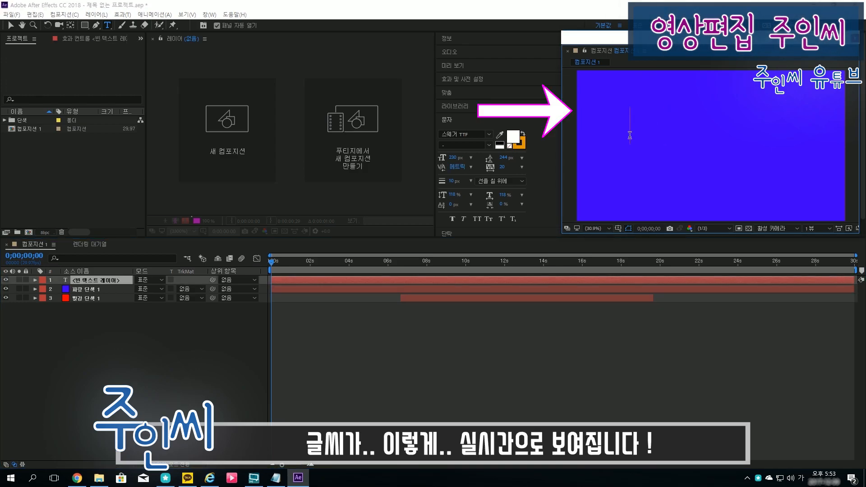
pyautogui.write('이렇게')
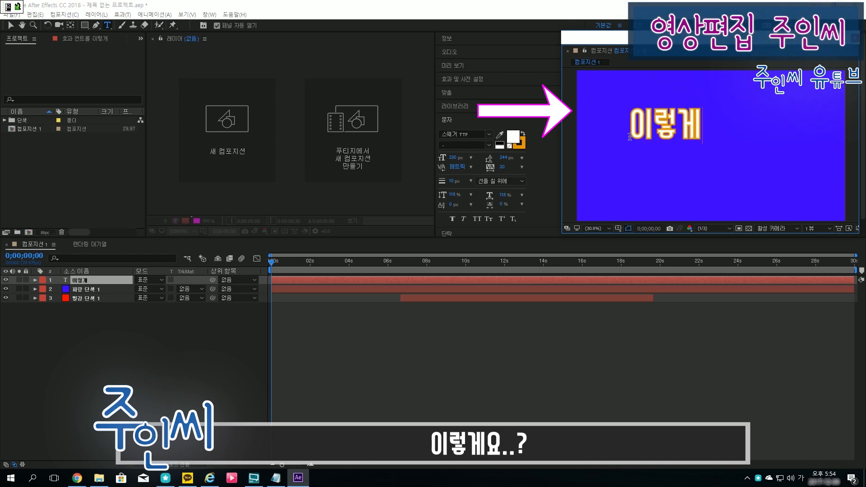
pyautogui.press('BackSpace')
pyautogui.press('BackSpace')
pyautogui.press('BackSpace')
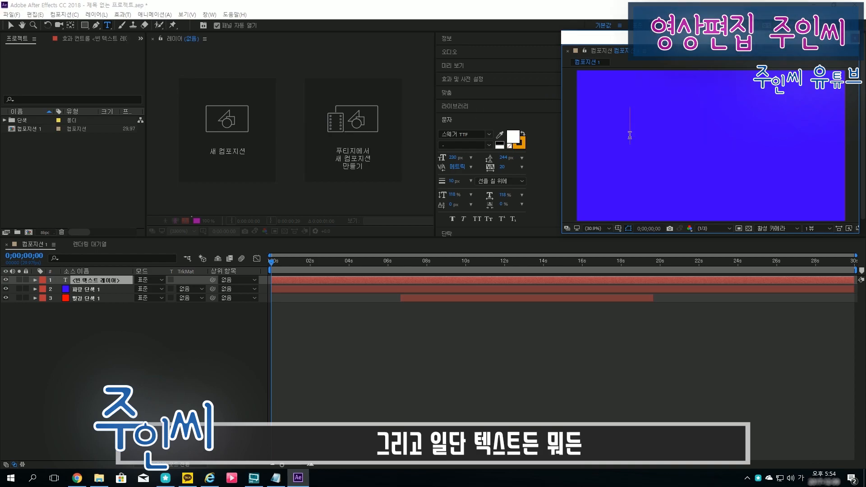
# Discard the empty text layer and switch back to the Selection tool.
pyautogui.press('Escape')
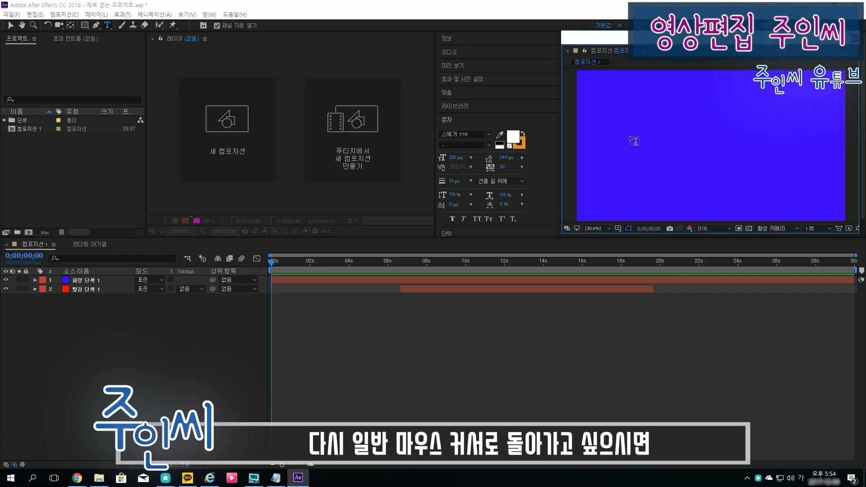
pyautogui.press('v')
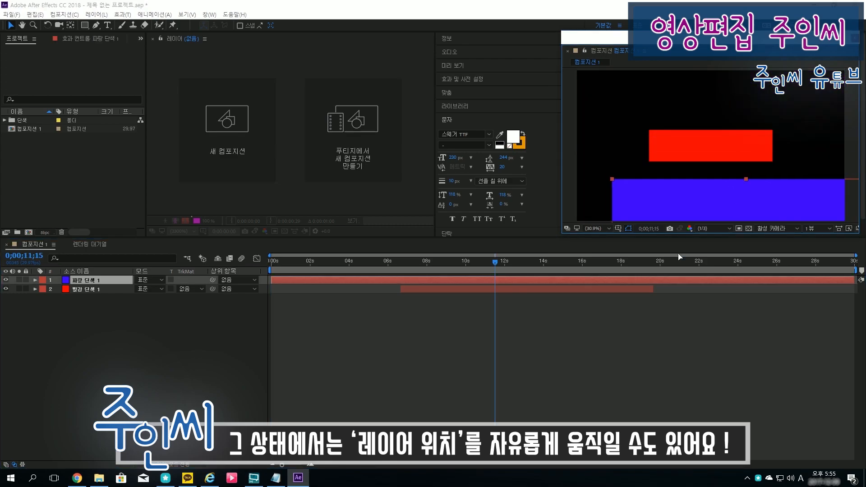
# Reposition the blue solid, and move the red solid above it in the stack and slightly lower in the frame.
pyautogui.moveTo(602, 242); pyautogui.dragTo(602, 146)
pyautogui.moveTo(103, 291); pyautogui.dragTo(102, 277)
pyautogui.moveTo(737, 144); pyautogui.dragTo(728, 164)
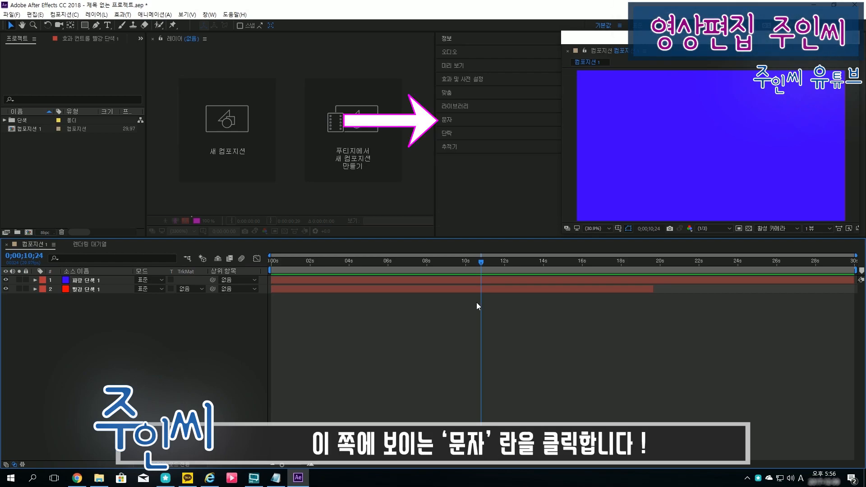
# Open the character settings and view the list of available fonts, keeping the current font.
pyautogui.click(465, 122)
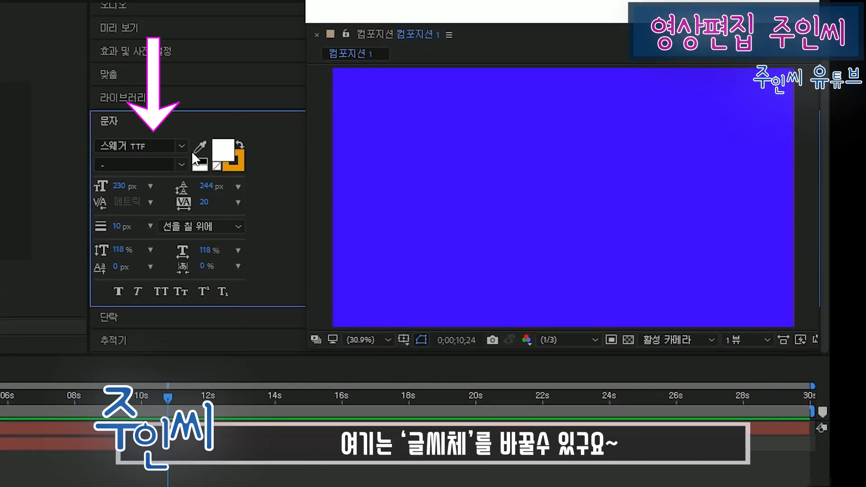
pyautogui.click(180, 146)
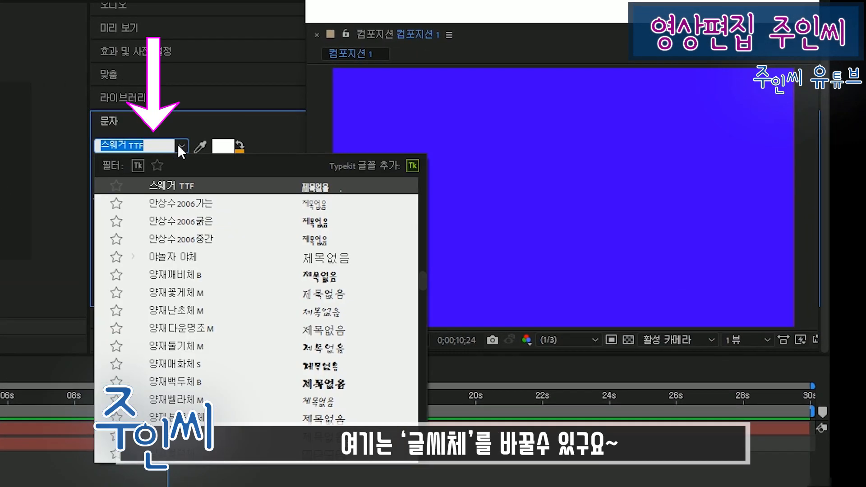
pyautogui.click(178, 145)
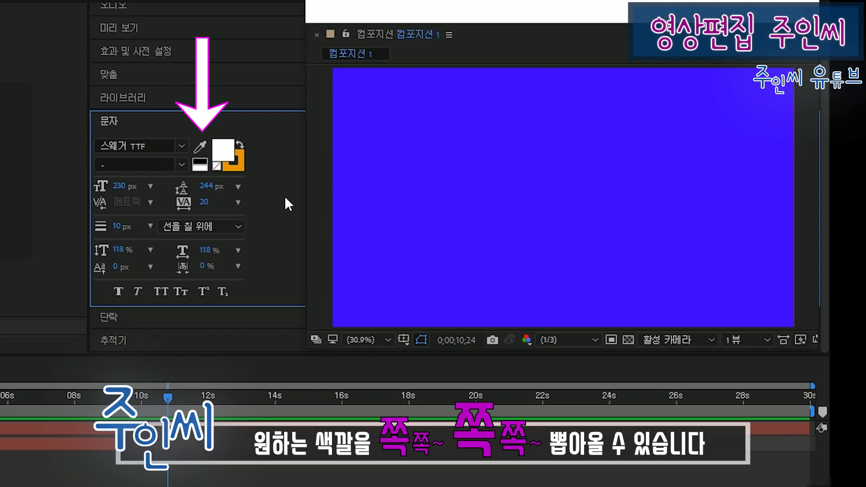
# Sample a dark grey from the interface as the text fill colour, and open the fill colour picker and cancel it.
pyautogui.click(199, 146)
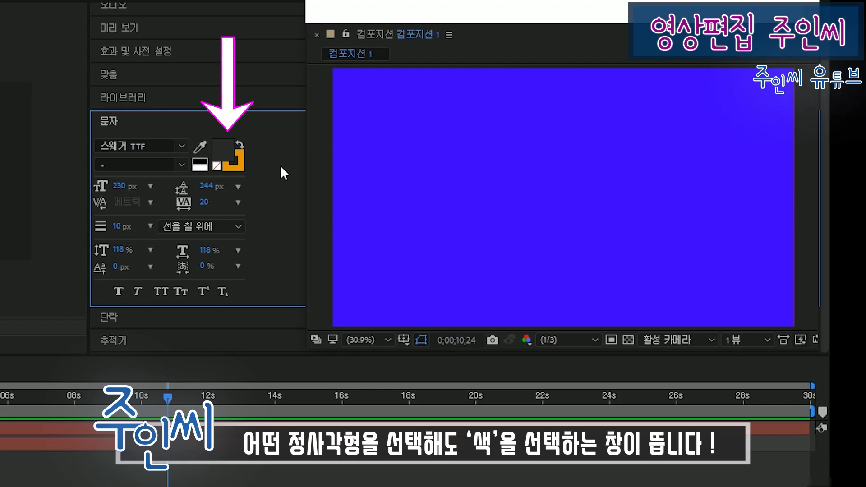
pyautogui.click(223, 148)
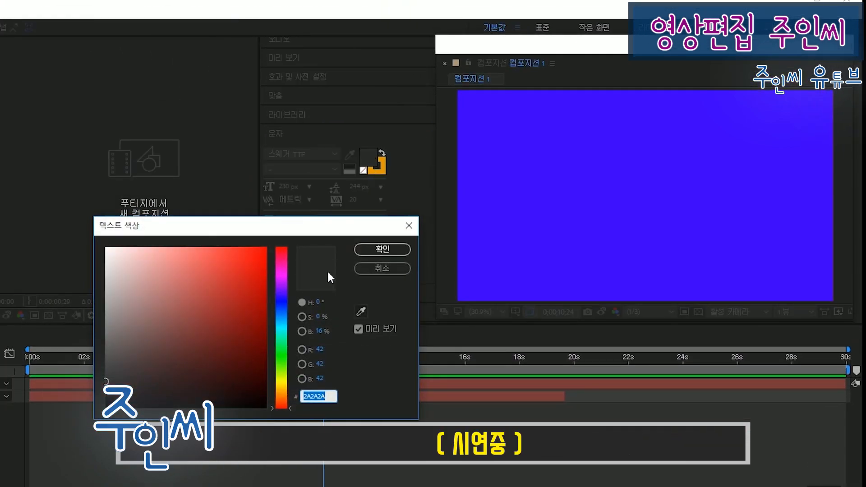
pyautogui.moveTo(281, 320); pyautogui.dragTo(391, 267)
pyautogui.click(391, 267)
# Set the text stroke colour to red.
pyautogui.click(381, 169)
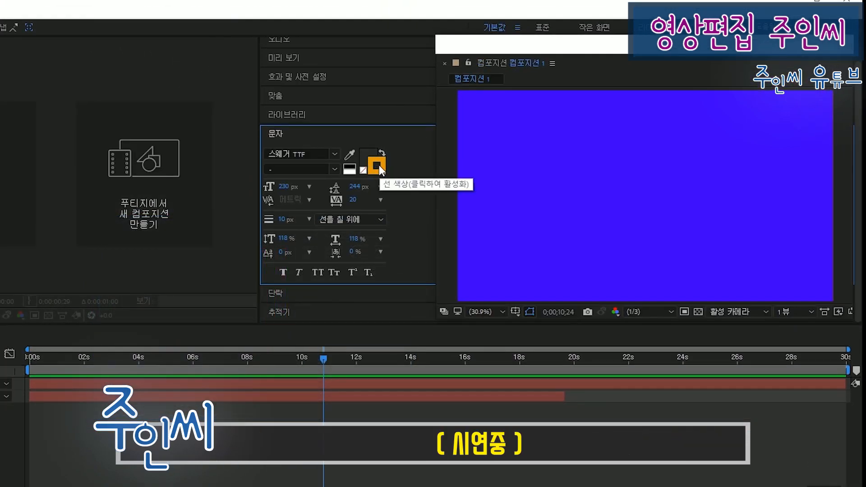
pyautogui.click(381, 168)
pyautogui.moveTo(285, 293); pyautogui.dragTo(288, 251)
pyautogui.click(382, 249)
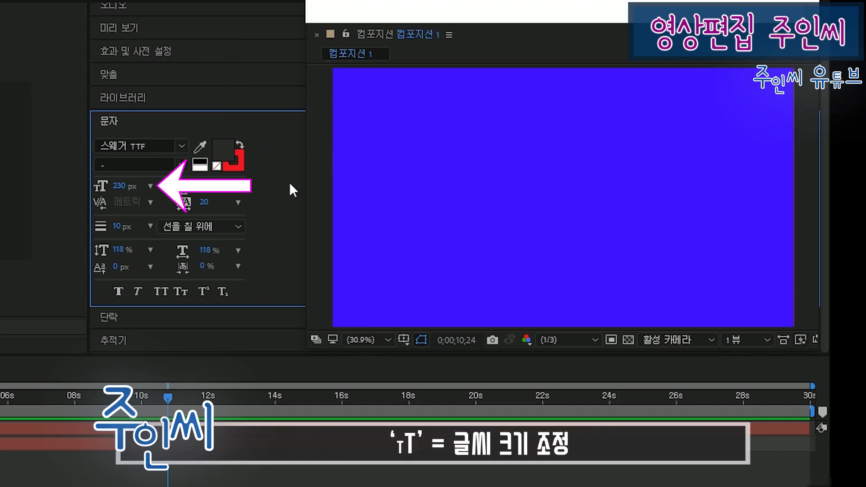
# Create the text "sadf" with a second line "asdf" over the blue solid, and set its font size to 200 px, then 368 px.
pyautogui.click(436, 196)
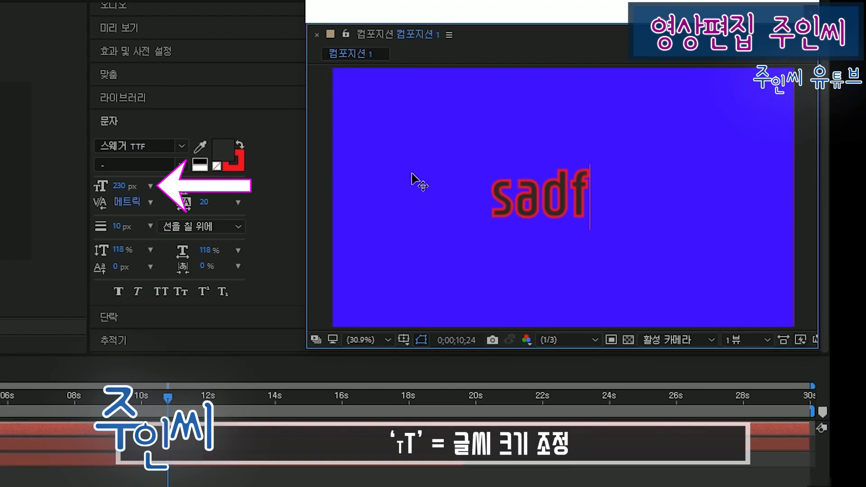
pyautogui.hotkey('ctrl', 'a')
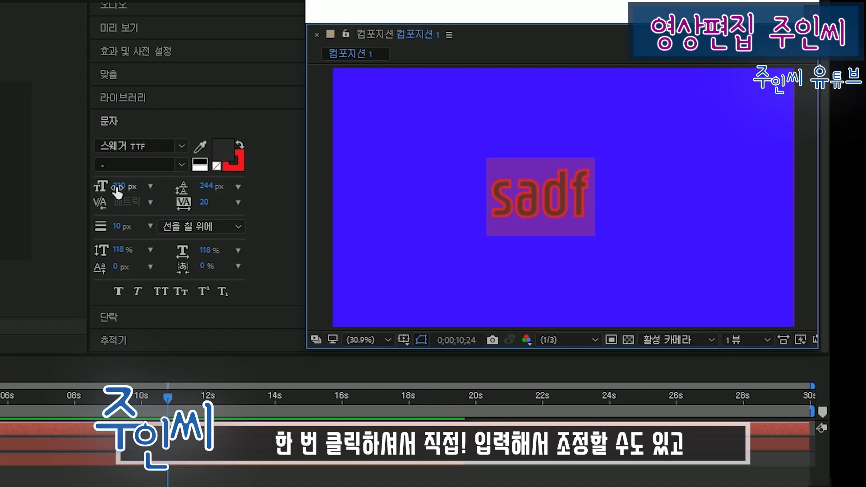
pyautogui.click(120, 186)
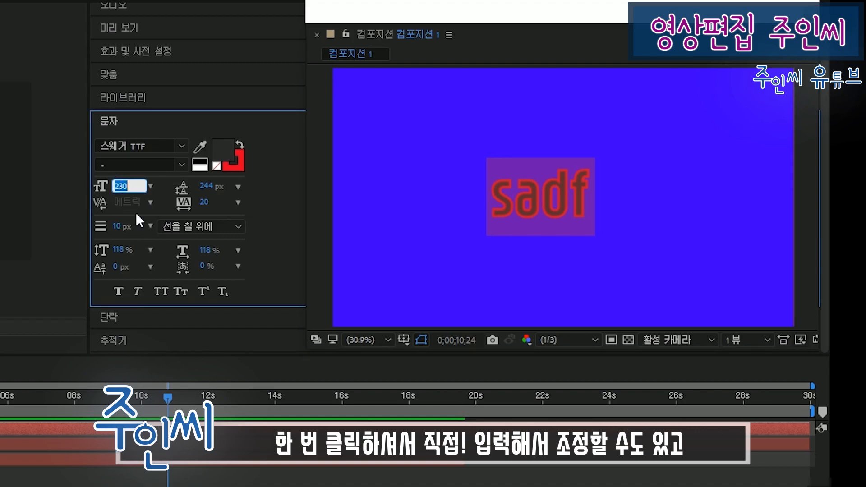
pyautogui.write('200')
pyautogui.press('Return')
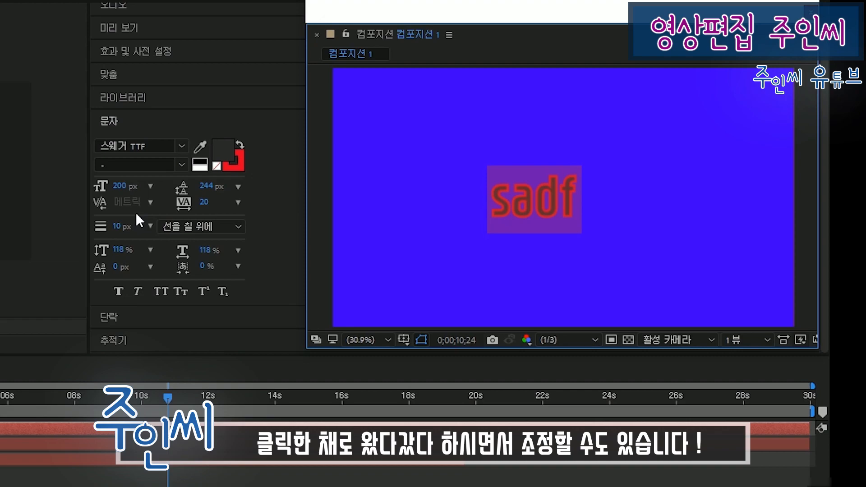
pyautogui.moveTo(120, 185)
pyautogui.mouseDown()
pyautogui.moveTo(85, 193)
pyautogui.moveTo(285, 240)
pyautogui.mouseUp()
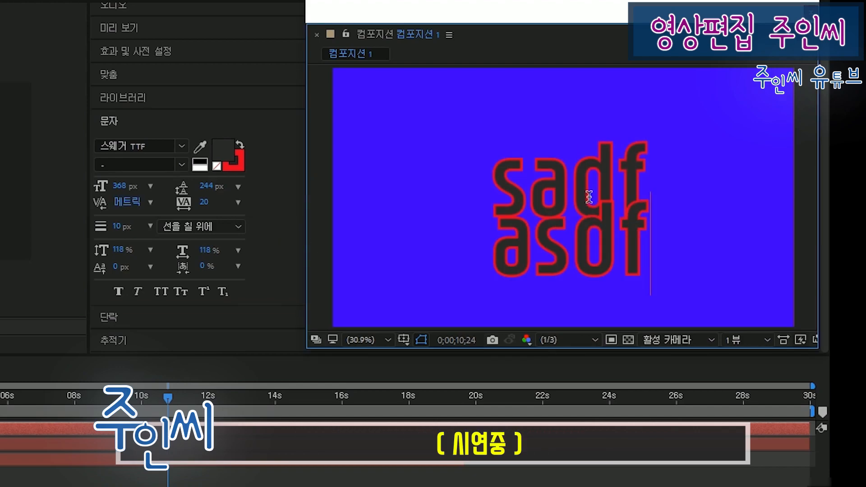
# Set the line spacing of the whole two-line text to 378 px, then to automatic.
pyautogui.hotkey('ctrl', 'a')
pyautogui.moveTo(206, 185); pyautogui.dragTo(356, 236)
pyautogui.click(238, 186)
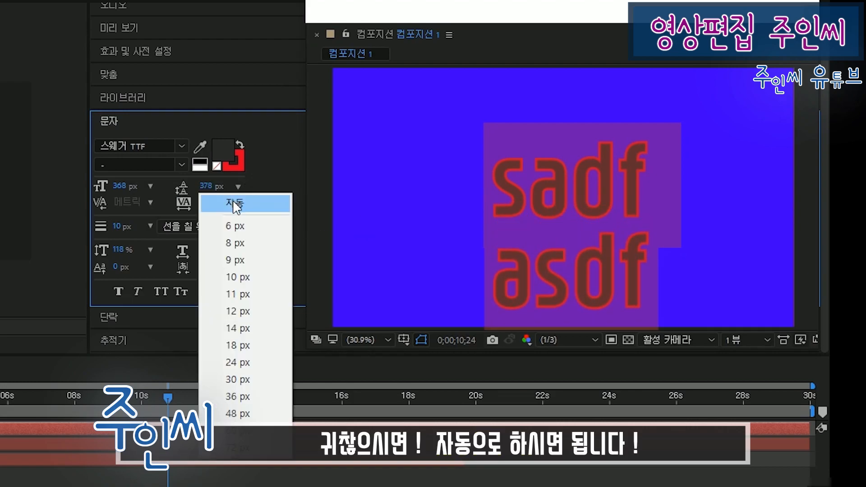
pyautogui.click(233, 197)
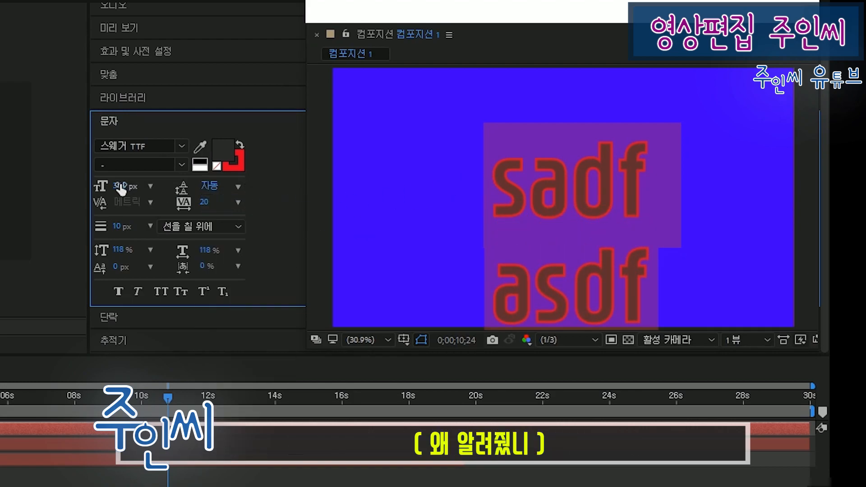
# Set the text's font size to 241 px, tracking to 48, stroke width to 8 px, vertical scale to 143% and horizontal scale to 157%.
pyautogui.moveTo(120, 186); pyautogui.dragTo(34, 190)
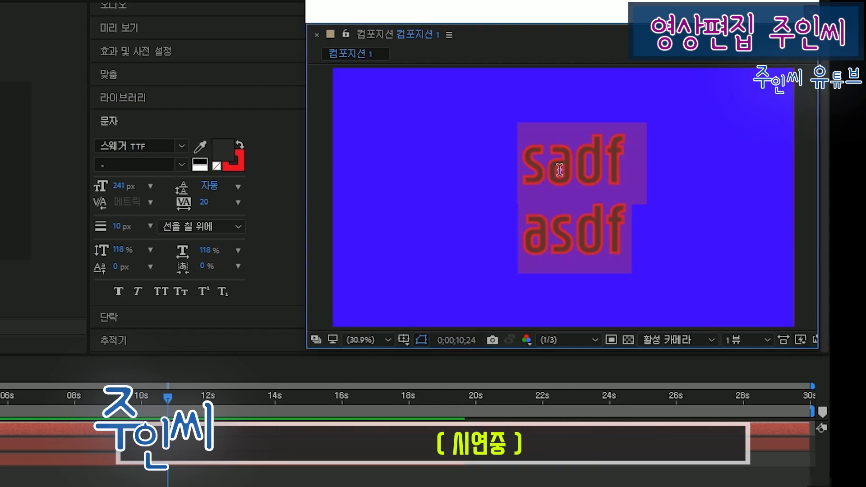
pyautogui.moveTo(204, 202); pyautogui.dragTo(283, 212)
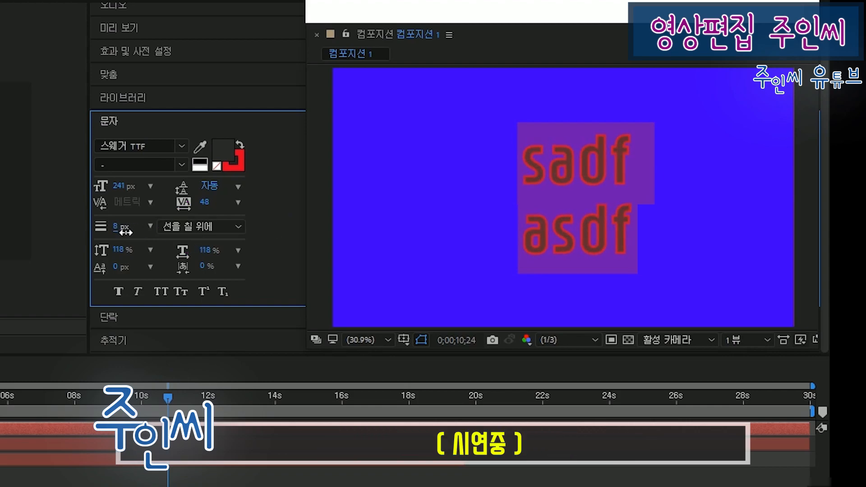
pyautogui.moveTo(128, 231); pyautogui.dragTo(130, 236)
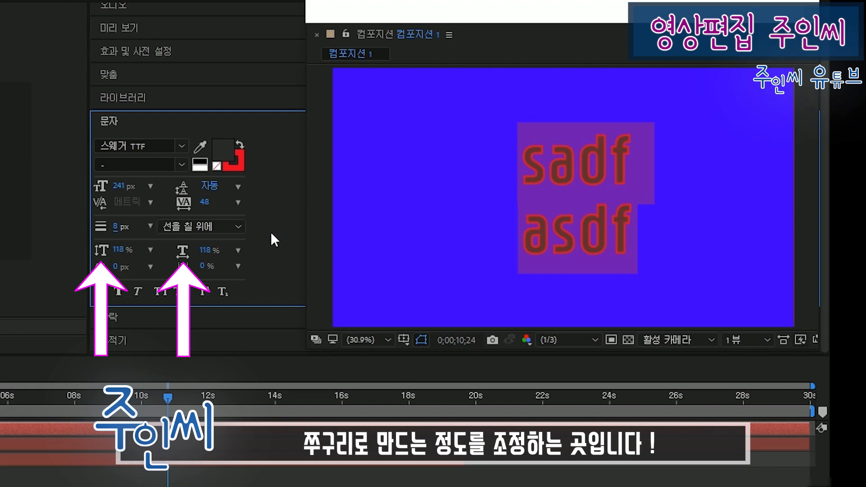
pyautogui.moveTo(120, 250); pyautogui.dragTo(268, 238)
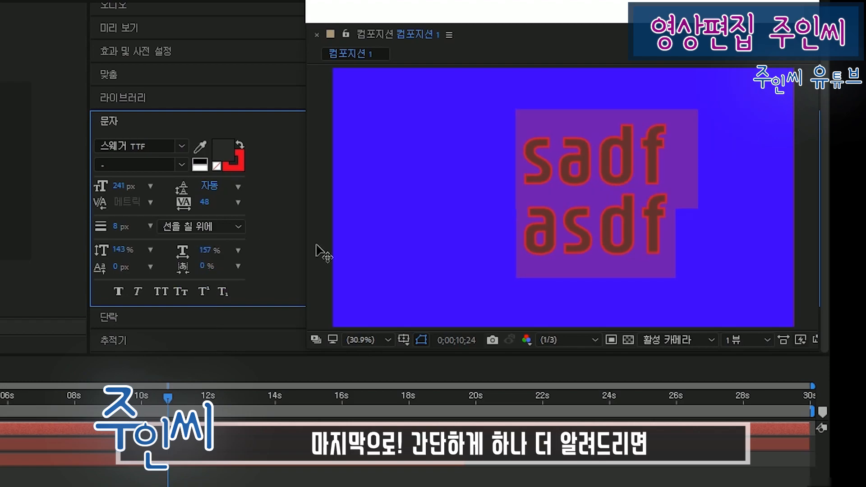
# Move the two-line text to the frame's upper left, and align it to the composition's horizontal and vertical centre.
pyautogui.click(144, 321)
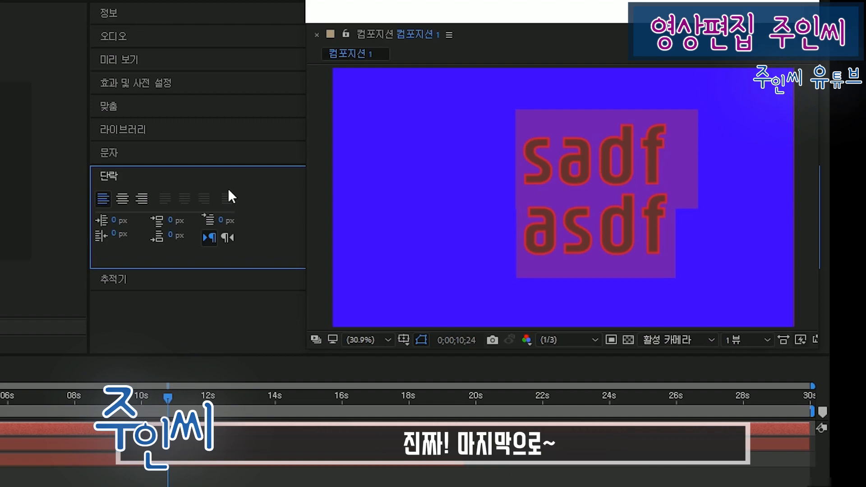
pyautogui.click(246, 107)
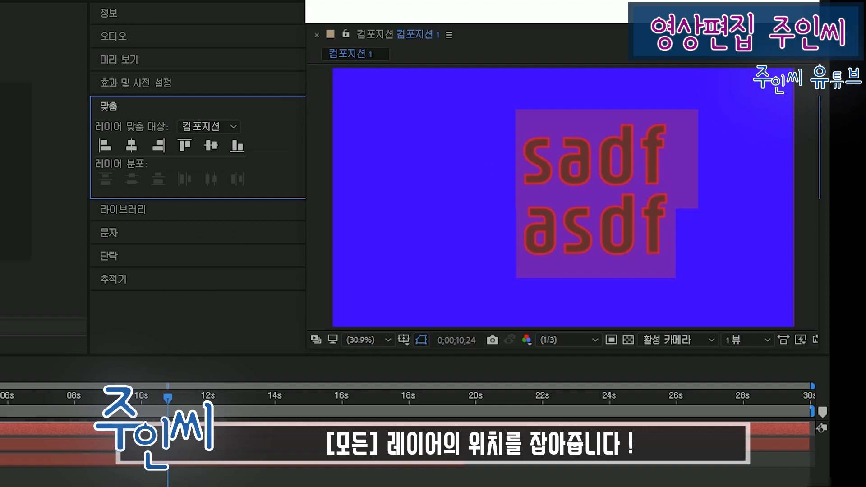
pyautogui.moveTo(586, 207); pyautogui.dragTo(418, 150)
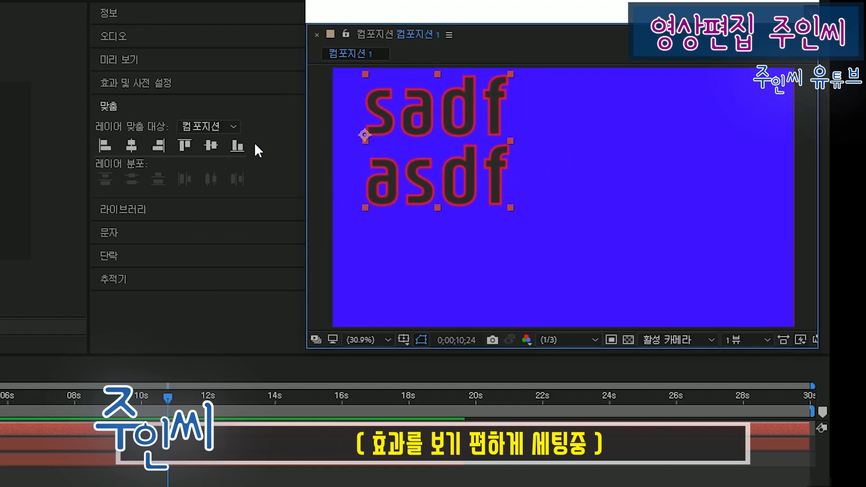
pyautogui.click(137, 148)
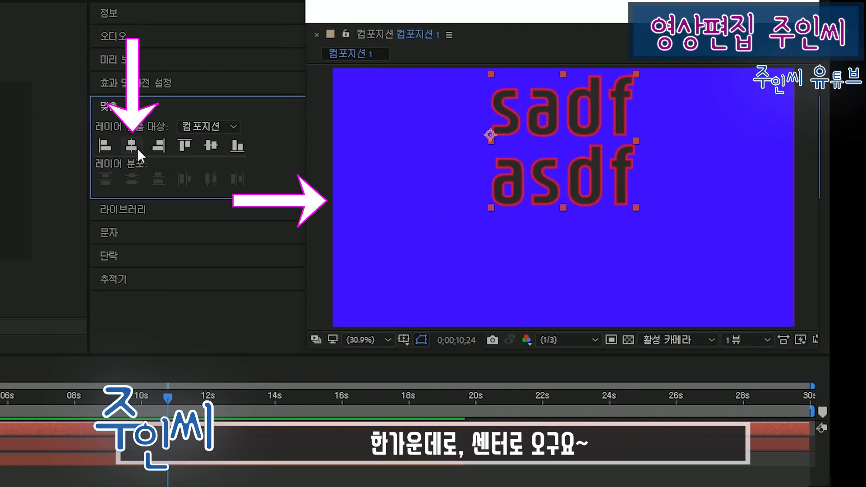
pyautogui.click(219, 148)
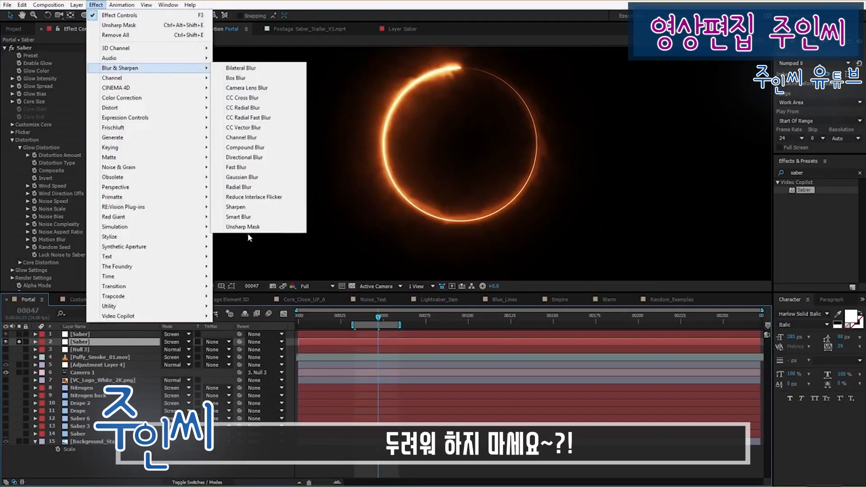
# Apply the Unsharp Mask effect to the selected Saber layer in the Portal composition.
pyautogui.click(248, 228)
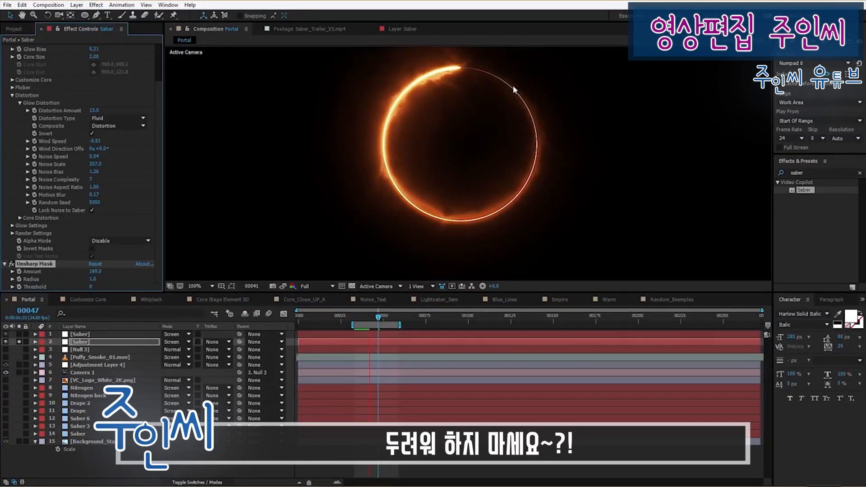